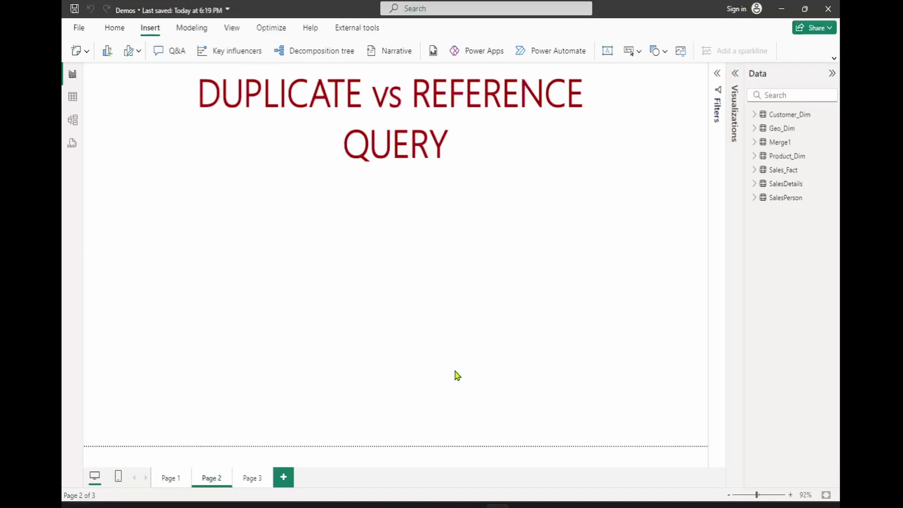
- Open the Product_Dim table's query for editing in Power Query Editor and widen the list of queries
{"action": "left_click", "coordinate": [779, 162]}
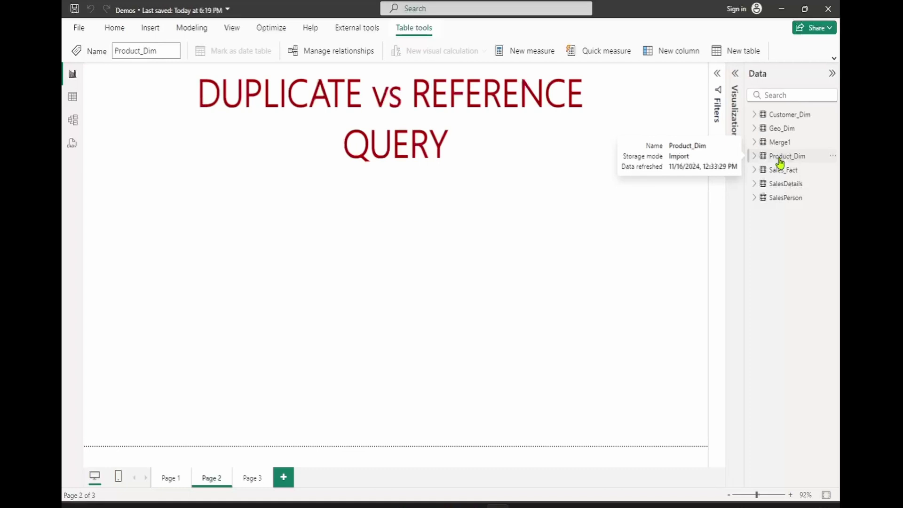
{"action": "right_click", "coordinate": [780, 162]}
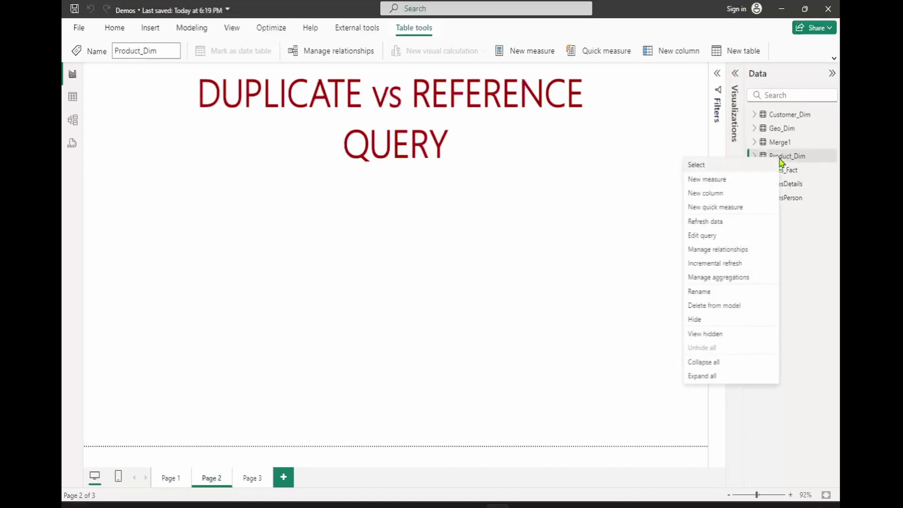
{"action": "left_click", "coordinate": [709, 235]}
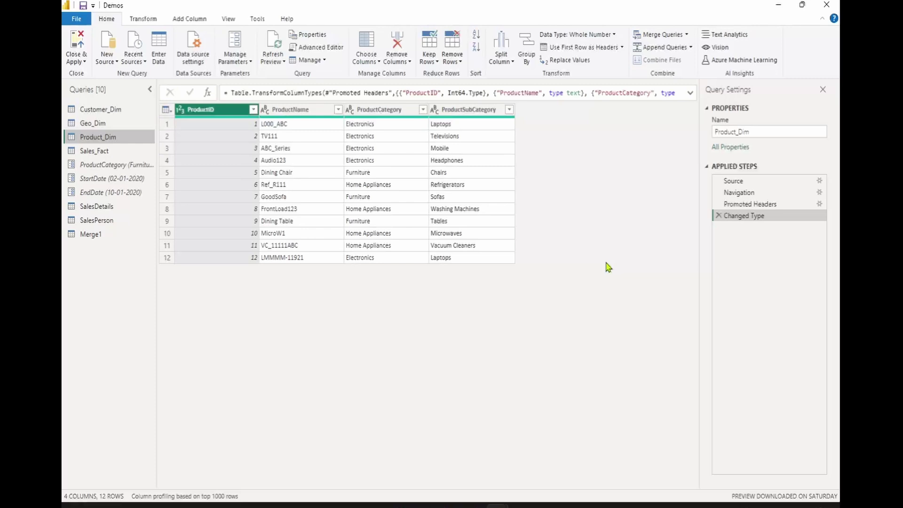
{"action": "mouse_move", "coordinate": [258, 208]}
{"action": "left_mouse_down"}
{"action": "mouse_move", "coordinate": [242, 206]}
{"action": "mouse_move", "coordinate": [253, 208]}
{"action": "left_mouse_up"}
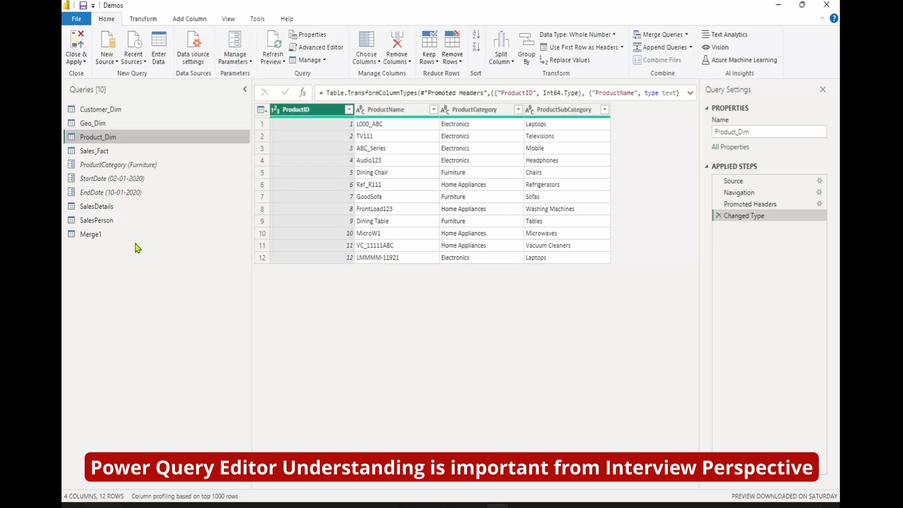
- Duplicate the Sales_Fact query
{"action": "left_click", "coordinate": [94, 153]}
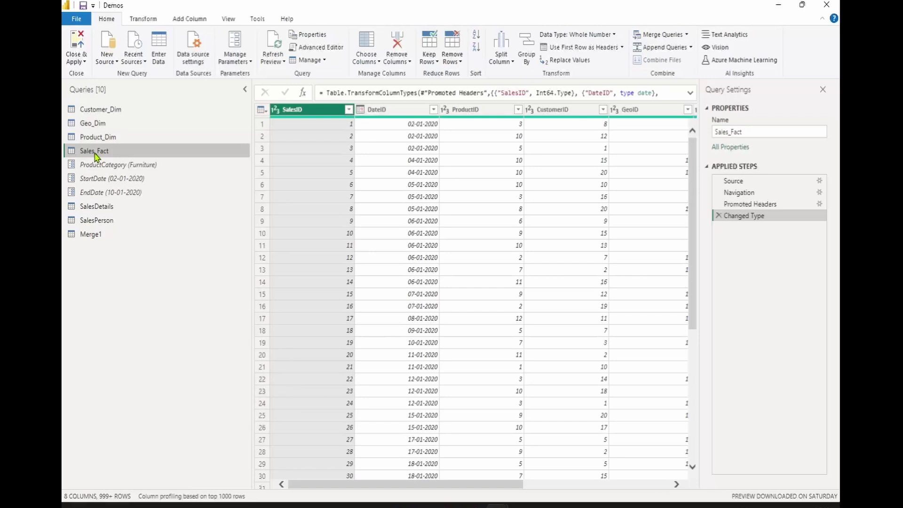
{"action": "right_click", "coordinate": [95, 155]}
{"action": "right_click", "coordinate": [117, 151]}
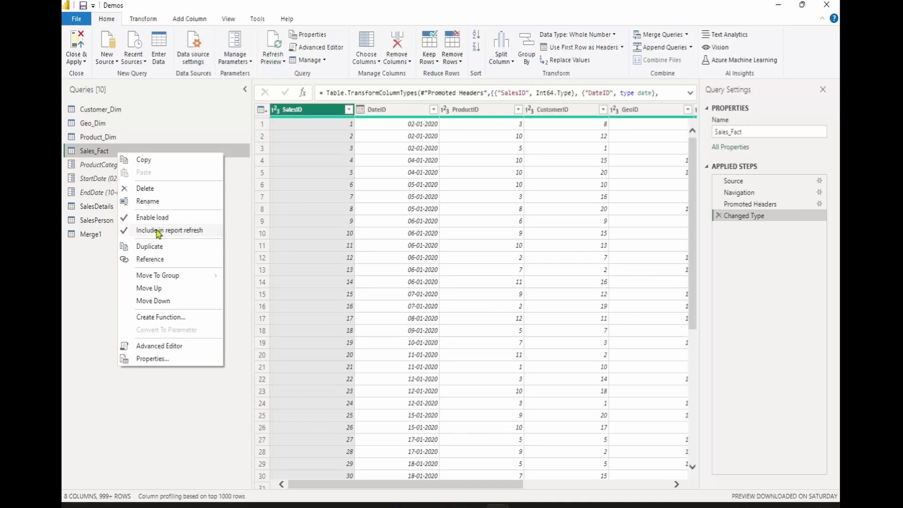
{"action": "left_click", "coordinate": [155, 246]}
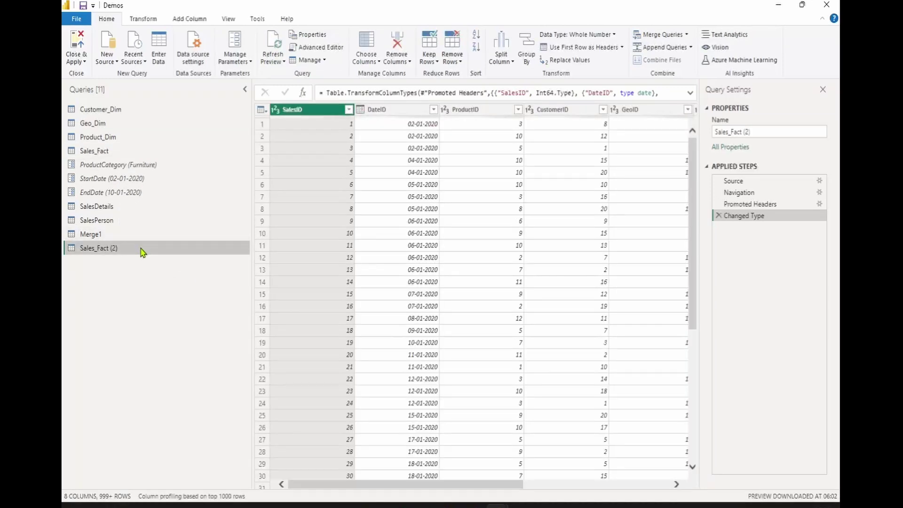
- Rename the duplicated Sales_Fact query as Sales_Fact_Dup
{"action": "right_click", "coordinate": [143, 253]}
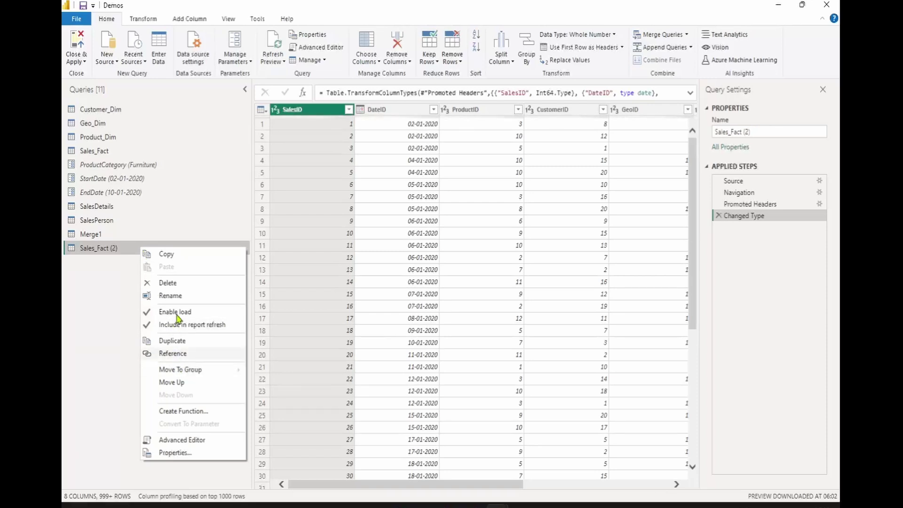
{"action": "left_click", "coordinate": [175, 295]}
{"action": "left_click", "coordinate": [126, 248]}
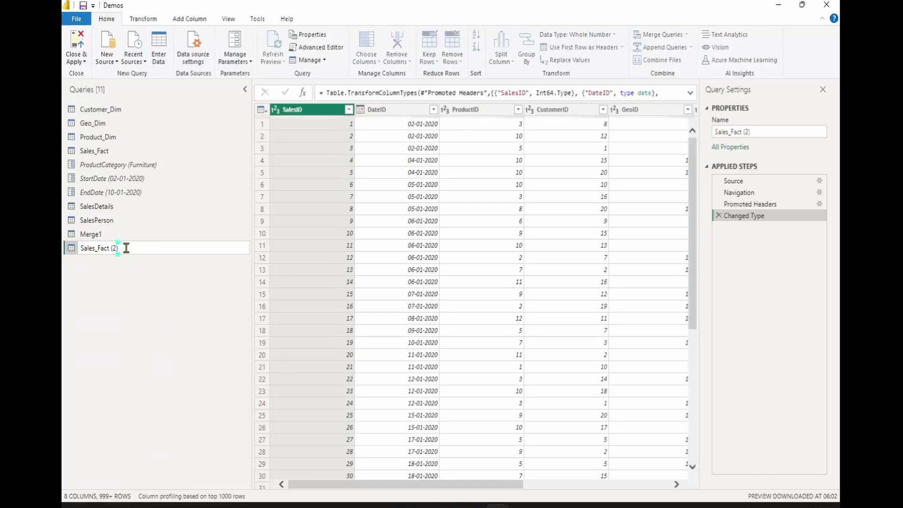
{"action": "key", "text": "BackSpace"}
{"action": "key", "text": "BackSpace"}
{"action": "key", "text": "BackSpace"}
{"action": "key", "text": "BackSpace"}
{"action": "type", "text": "_Dupl"}
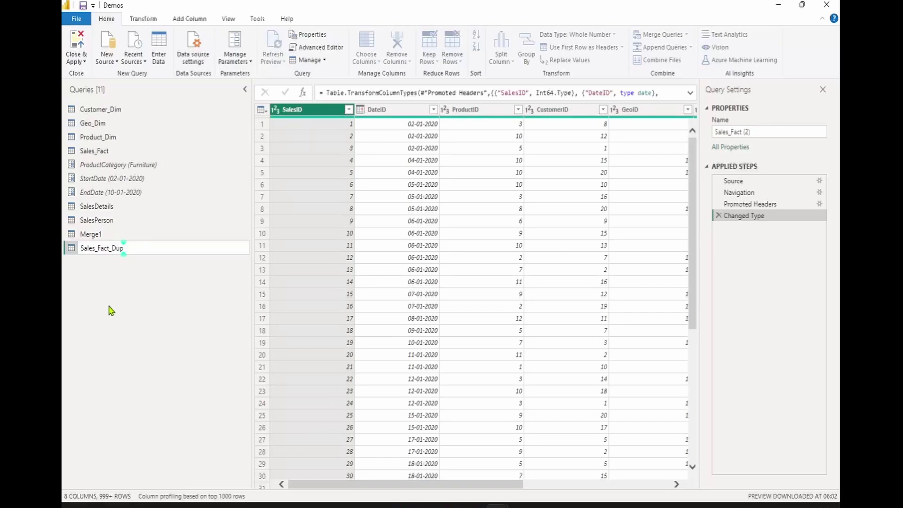
{"action": "key", "text": "Return"}
- Create a new query that references Sales_Fact
{"action": "left_click", "coordinate": [103, 151]}
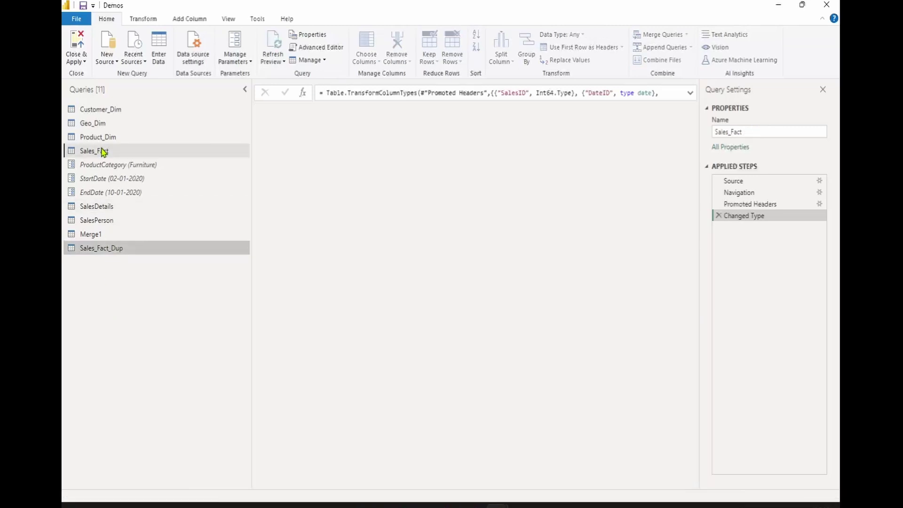
{"action": "right_click", "coordinate": [103, 151]}
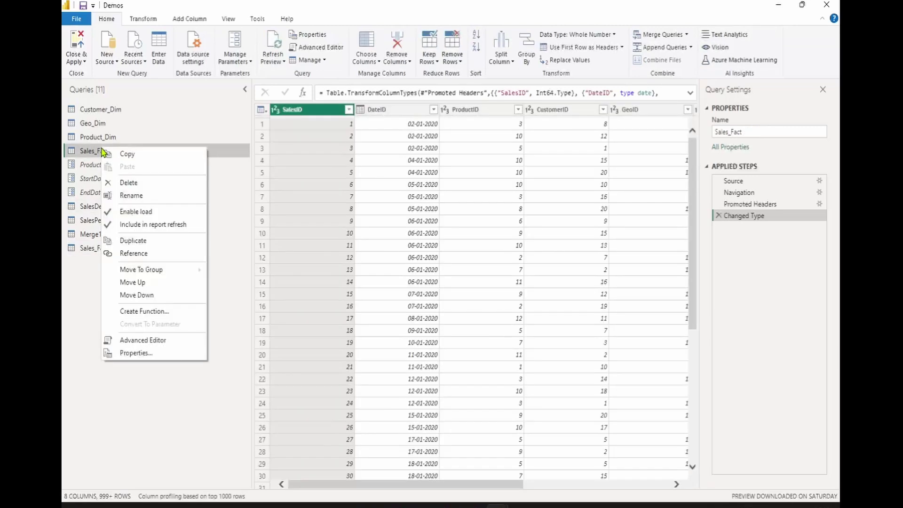
{"action": "left_click", "coordinate": [136, 254]}
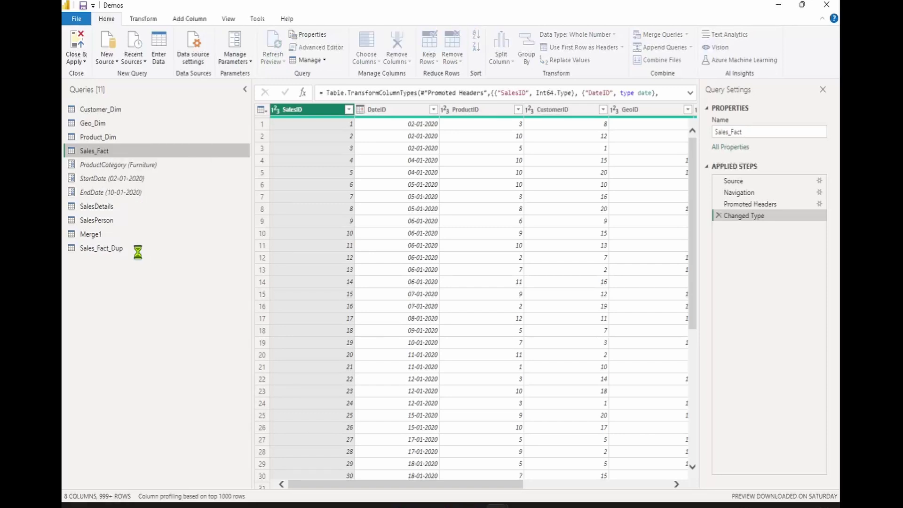
- Rename the referencing query as Sales_Fact_Ref
{"action": "right_click", "coordinate": [134, 264]}
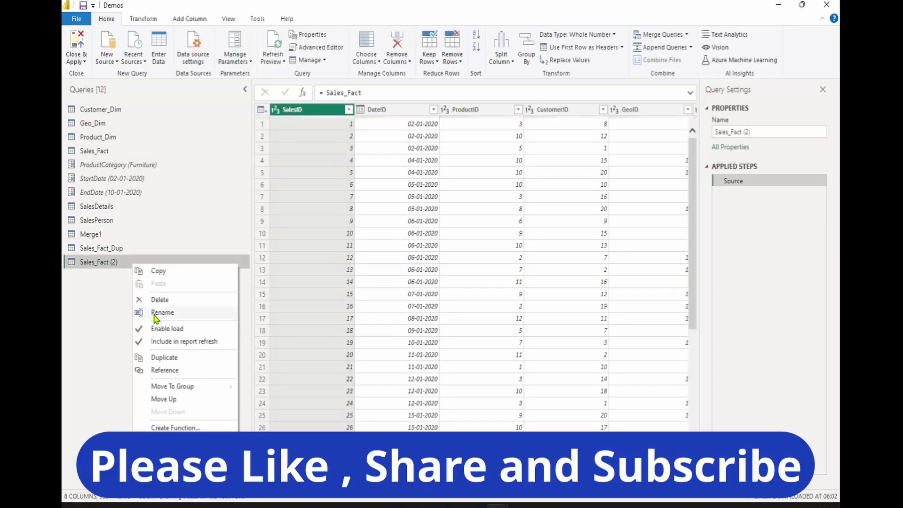
{"action": "left_click", "coordinate": [150, 313]}
{"action": "key", "text": "BackSpace"}
{"action": "key", "text": "BackSpace"}
{"action": "key", "text": "BackSpace"}
{"action": "key", "text": "BackSpace"}
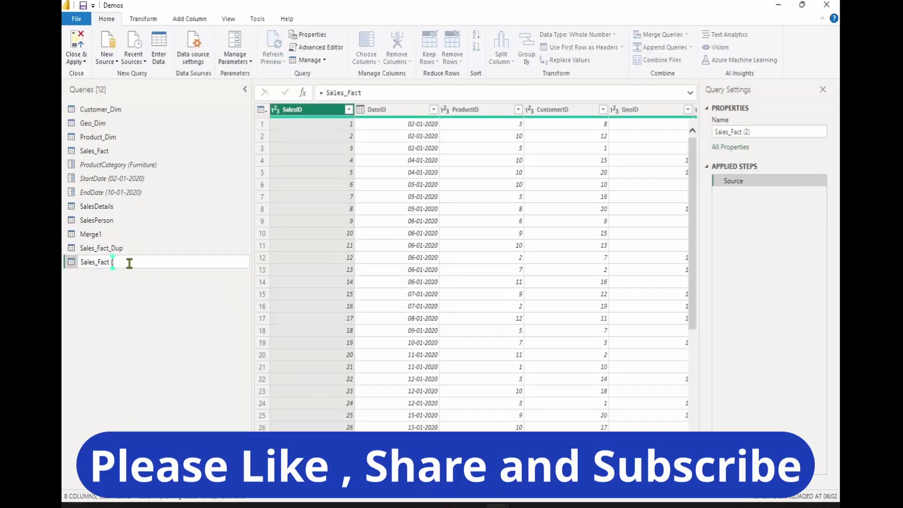
{"action": "type", "text": "_Ref"}
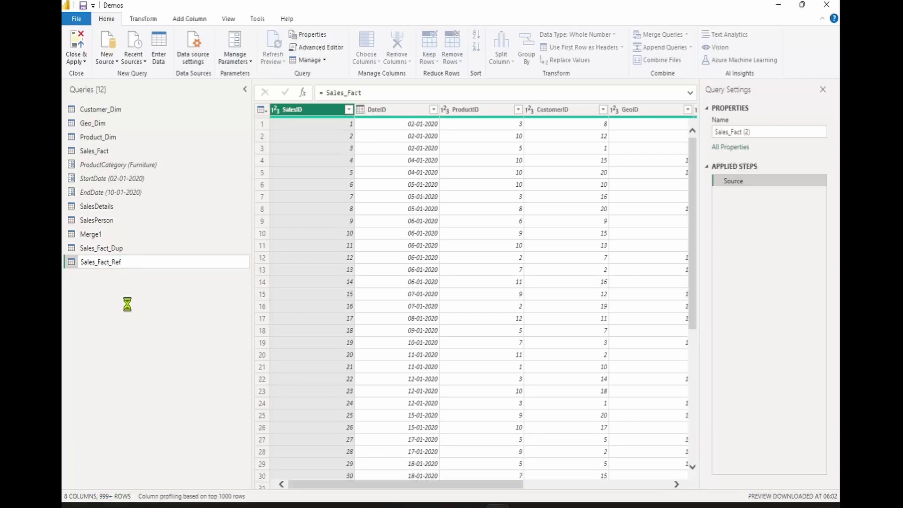
{"action": "key", "text": "Return"}
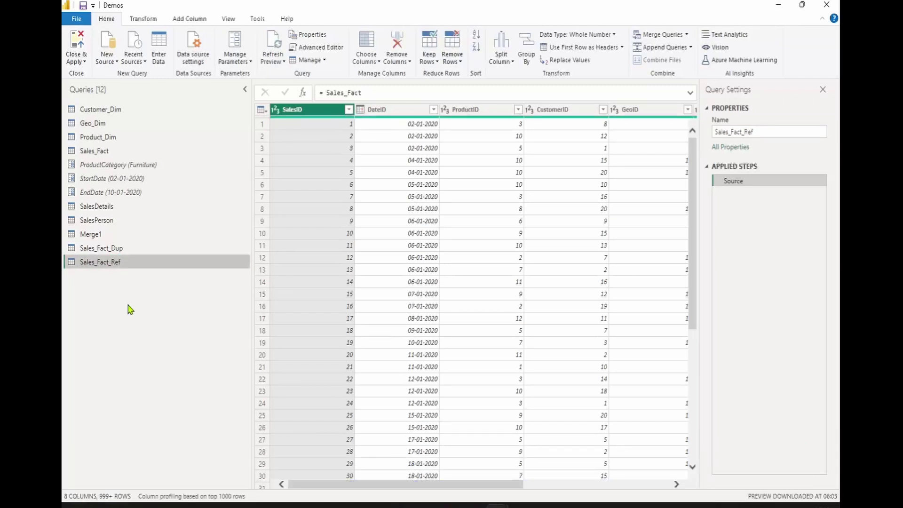
- Hide the query settings and compare the columns and formulas of Sales_Fact, Sales_Fact_Dup and Sales_Fact_Ref
{"action": "left_click", "coordinate": [103, 152]}
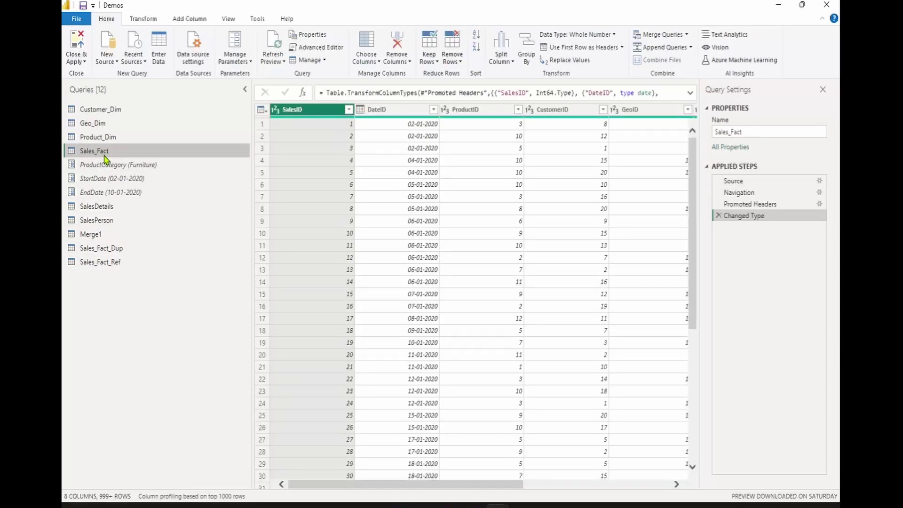
{"action": "left_click", "coordinate": [823, 90]}
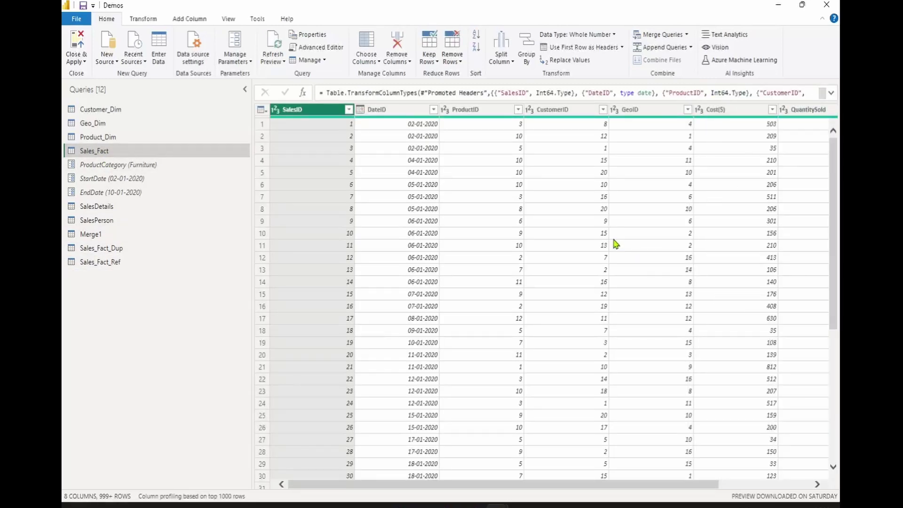
{"action": "left_click_drag", "start_coordinate": [136, 250], "coordinate": [110, 249]}
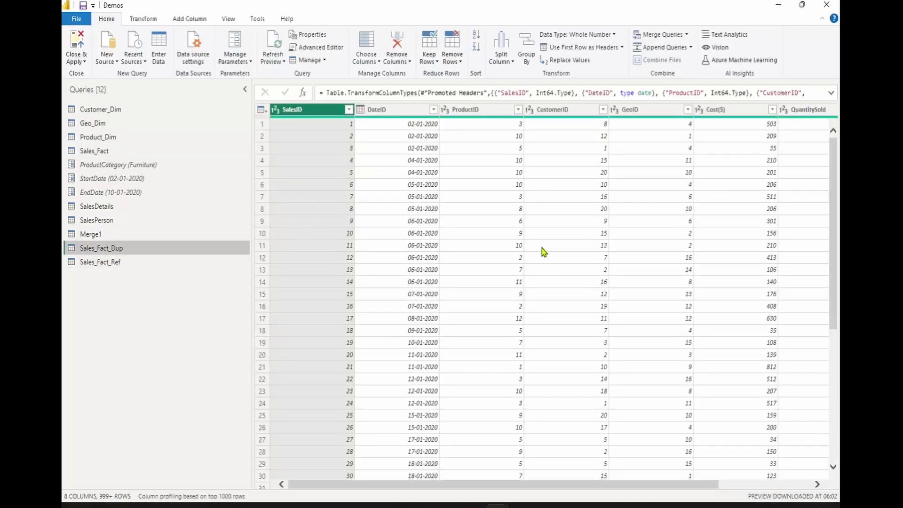
{"action": "left_click", "coordinate": [117, 263]}
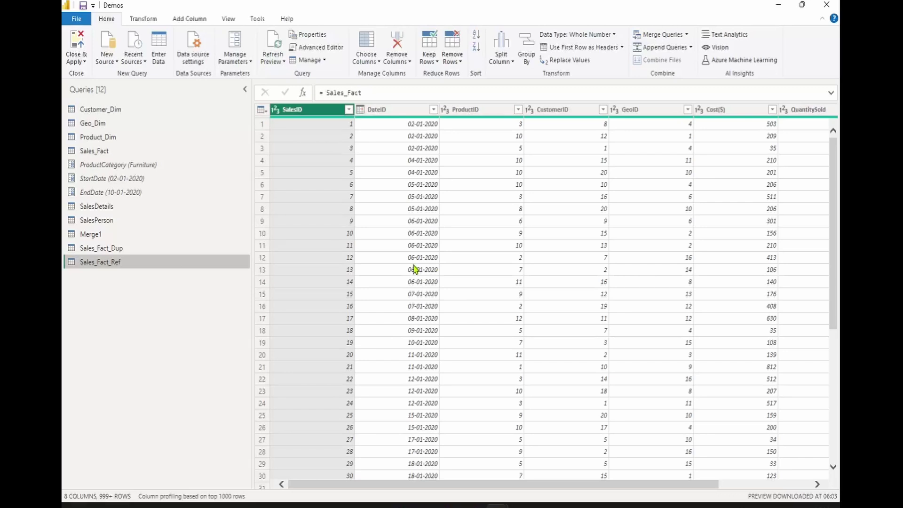
- Remove the SalesID column from the original Sales_Fact query and check the columns of Sales_Fact_Dup
{"action": "left_click", "coordinate": [128, 147]}
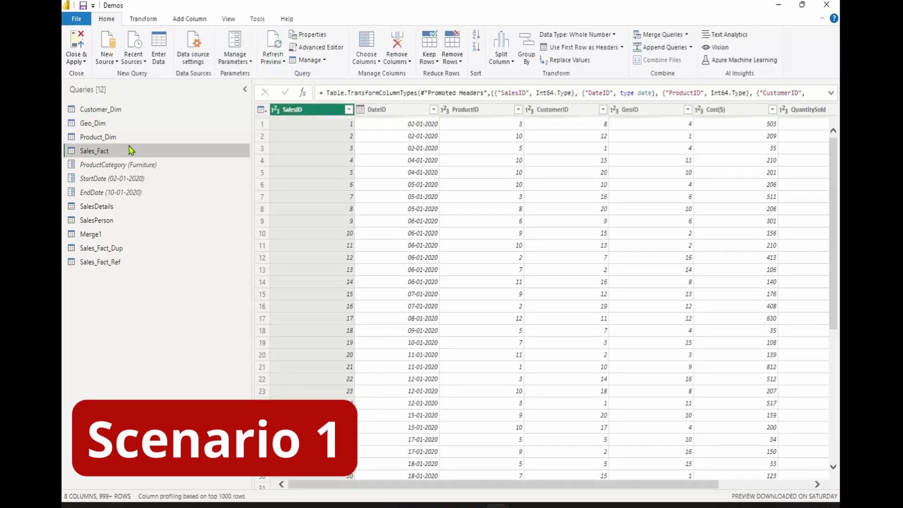
{"action": "right_click", "coordinate": [306, 114]}
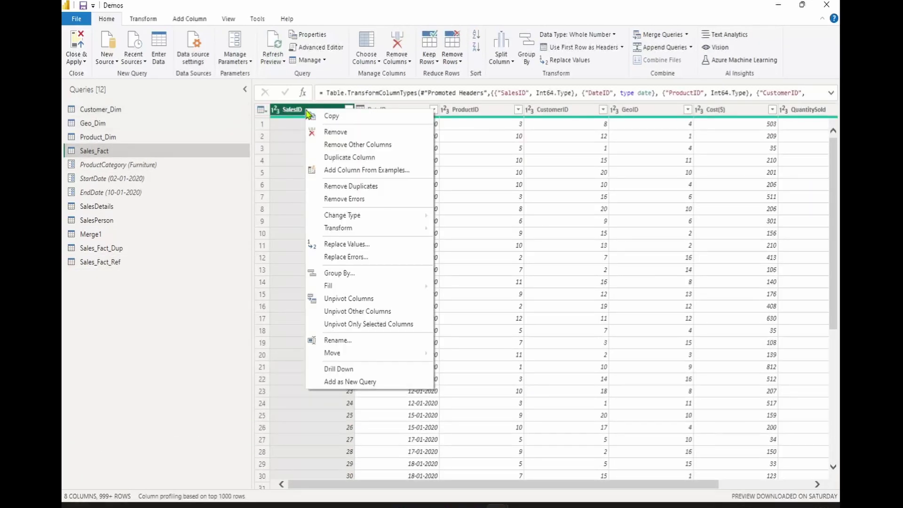
{"action": "left_click", "coordinate": [333, 133]}
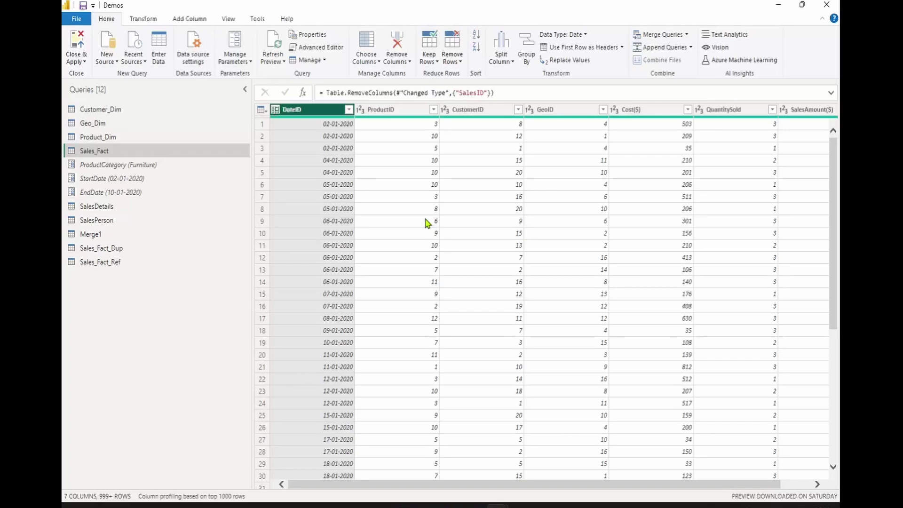
{"action": "left_click", "coordinate": [135, 249]}
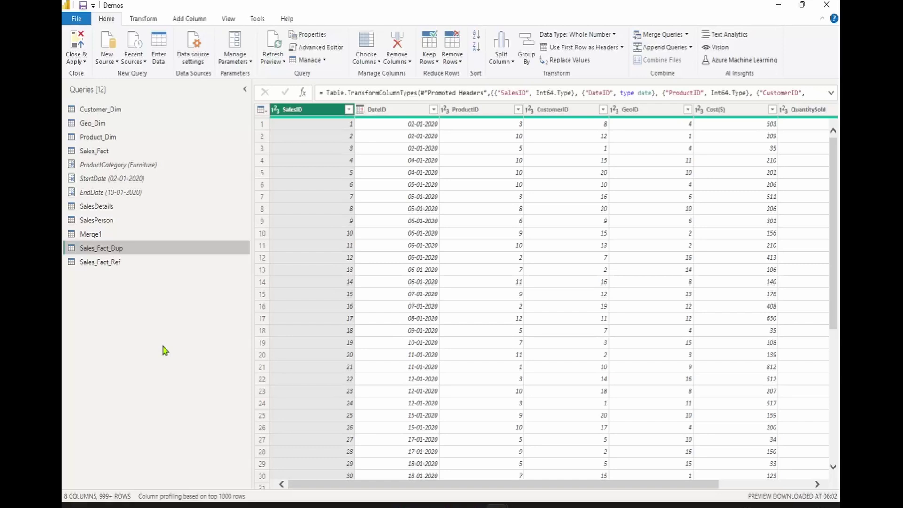
- Remove the DateID column from the Sales_Fact_Ref query
{"action": "left_click", "coordinate": [114, 264]}
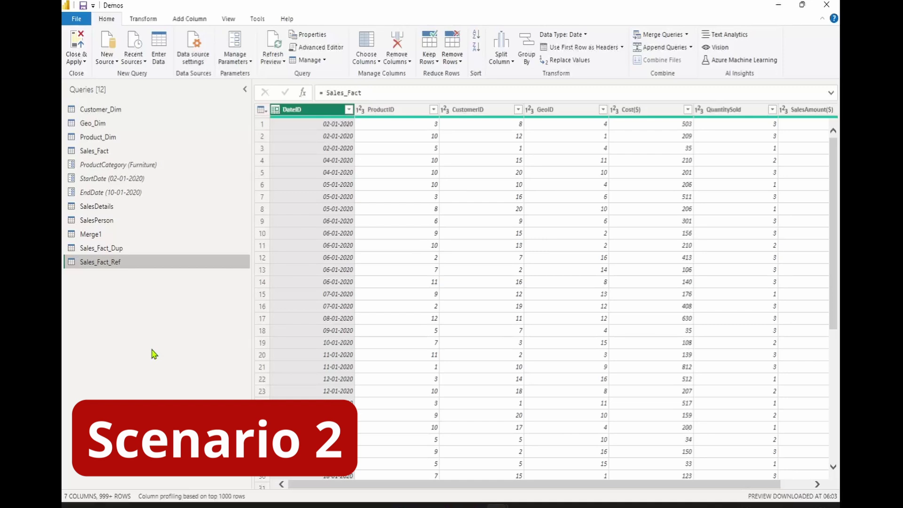
{"action": "right_click", "coordinate": [301, 108]}
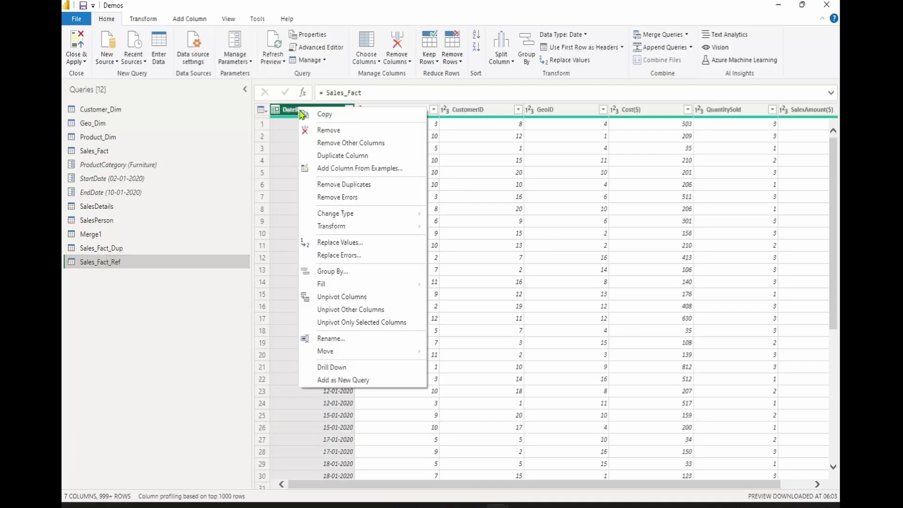
{"action": "left_click", "coordinate": [328, 134]}
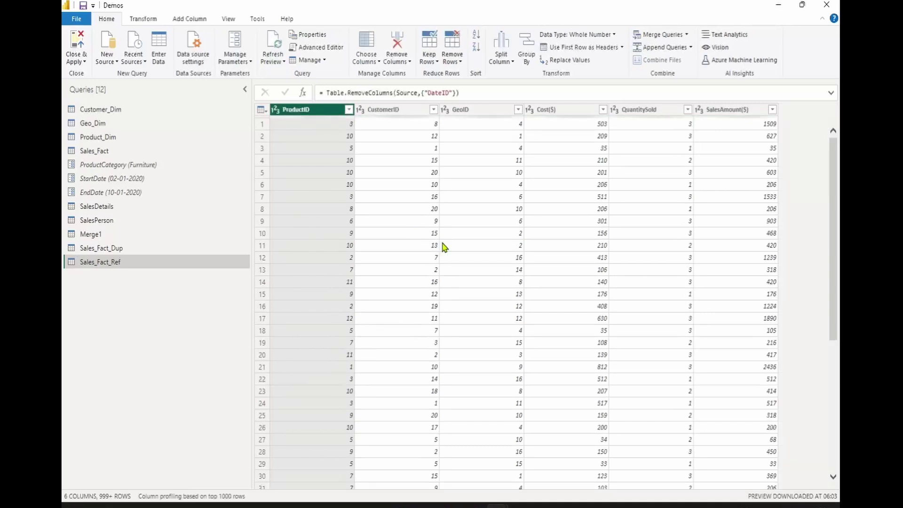
- Remove the DateID column from the Sales_Fact_Dup query
{"action": "left_click", "coordinate": [155, 247]}
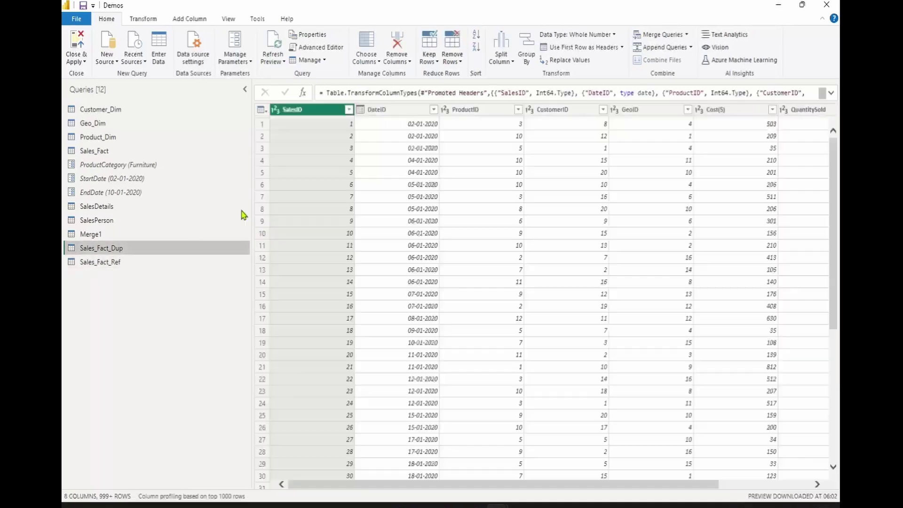
{"action": "left_click", "coordinate": [385, 111]}
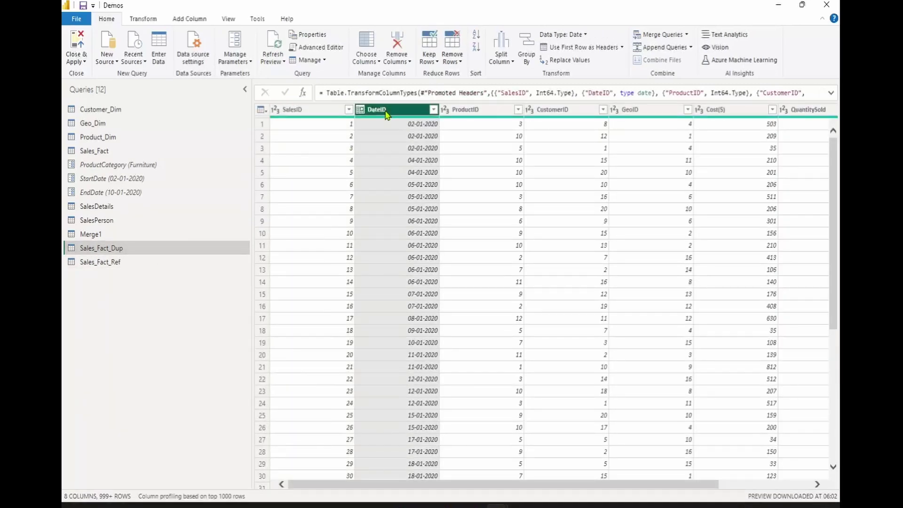
{"action": "right_click", "coordinate": [385, 114]}
{"action": "left_click", "coordinate": [404, 132]}
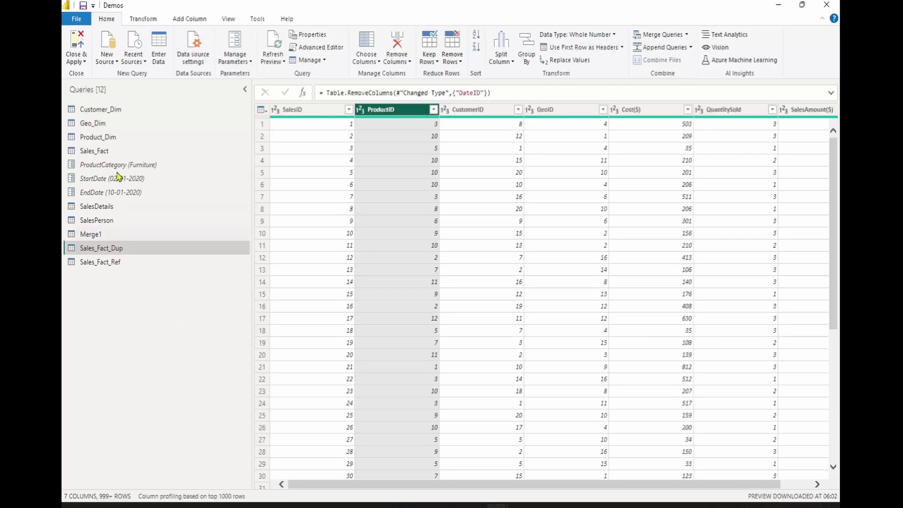
- Review the columns of Sales_Fact, Sales_Fact_Dup and Sales_Fact_Ref to compare the effect of the column removals
{"action": "left_click", "coordinate": [97, 151]}
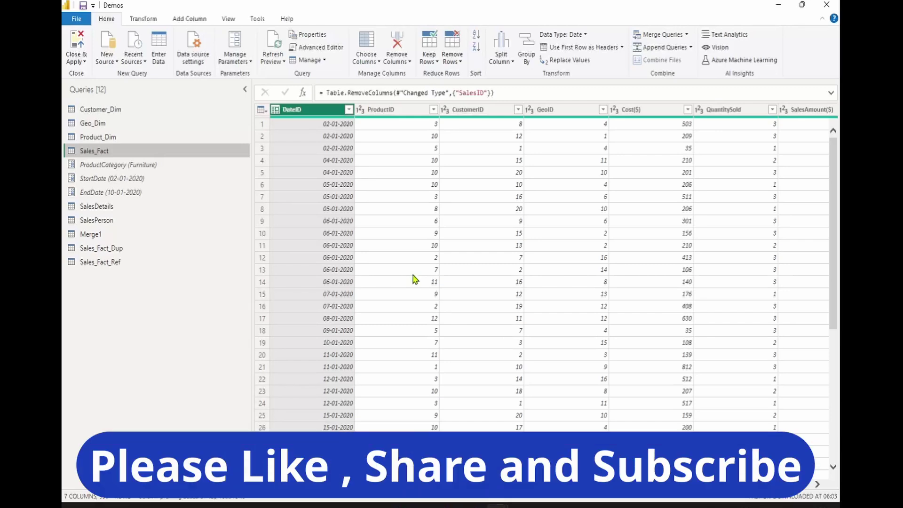
{"action": "left_click", "coordinate": [111, 247]}
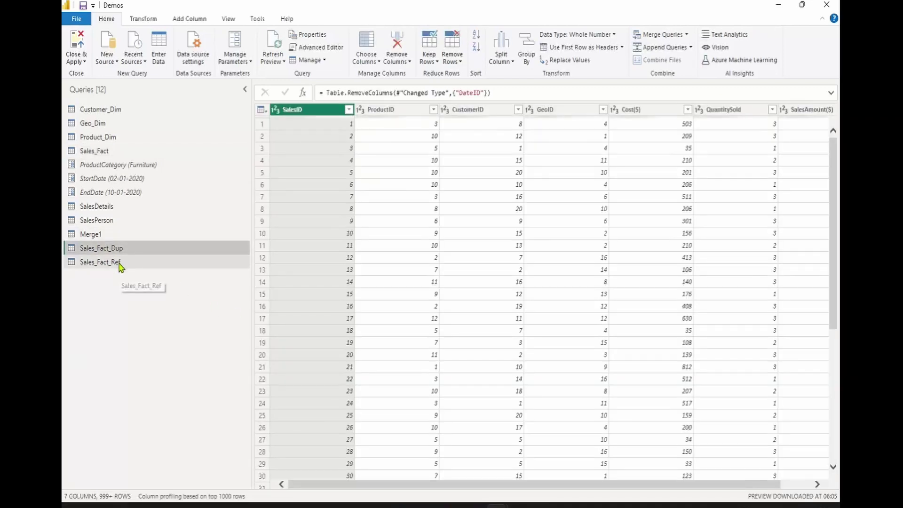
{"action": "left_click", "coordinate": [121, 264]}
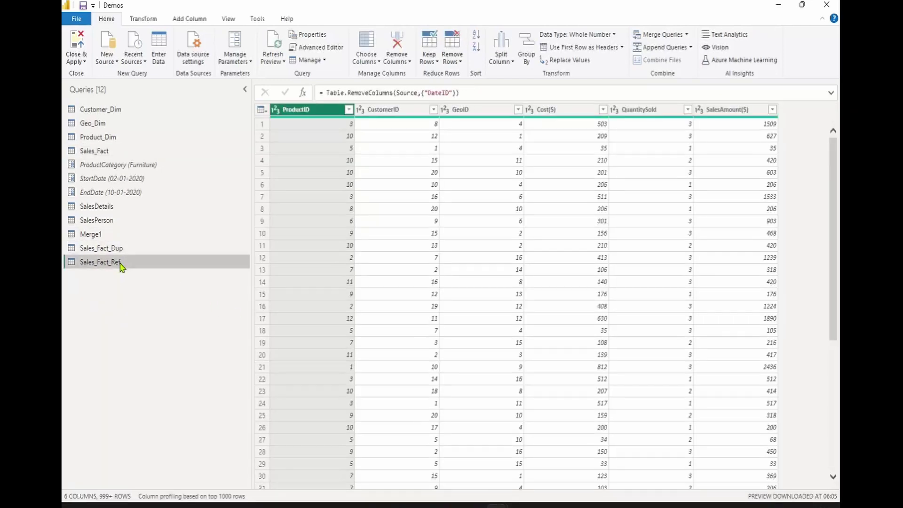